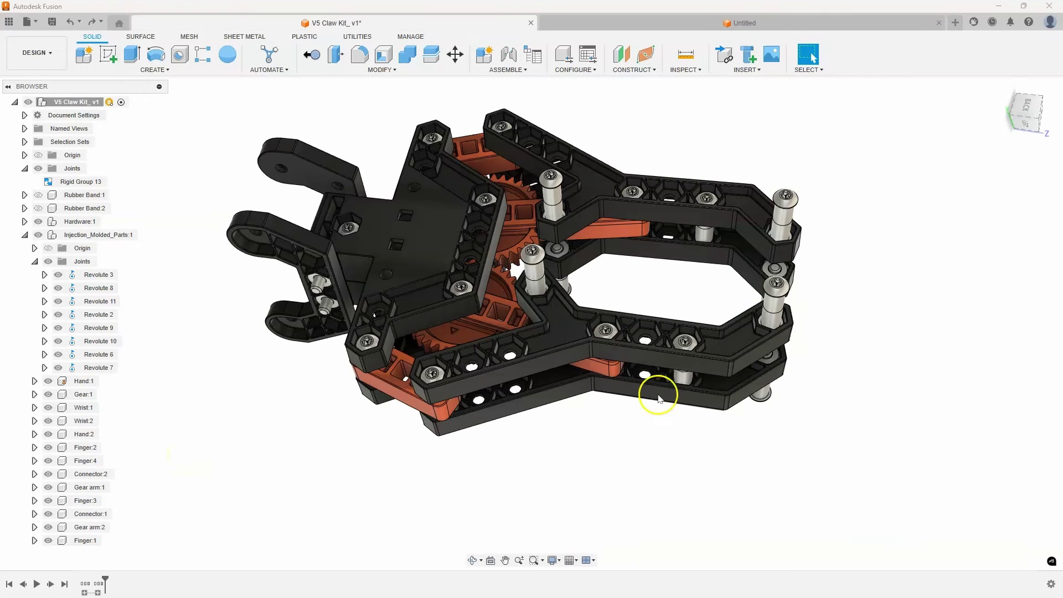
Move the front black finger to test how its hardware follows, and revert the components to their original positions
{"action": "left_click", "coordinate": [777, 285]}
{"action": "middle_click_drag", "start_coordinate": [776, 285], "coordinate": [805, 290], "text": "shift"}
{"action": "scroll", "coordinate": [786, 274], "scroll_direction": "up", "scroll_amount": 3}
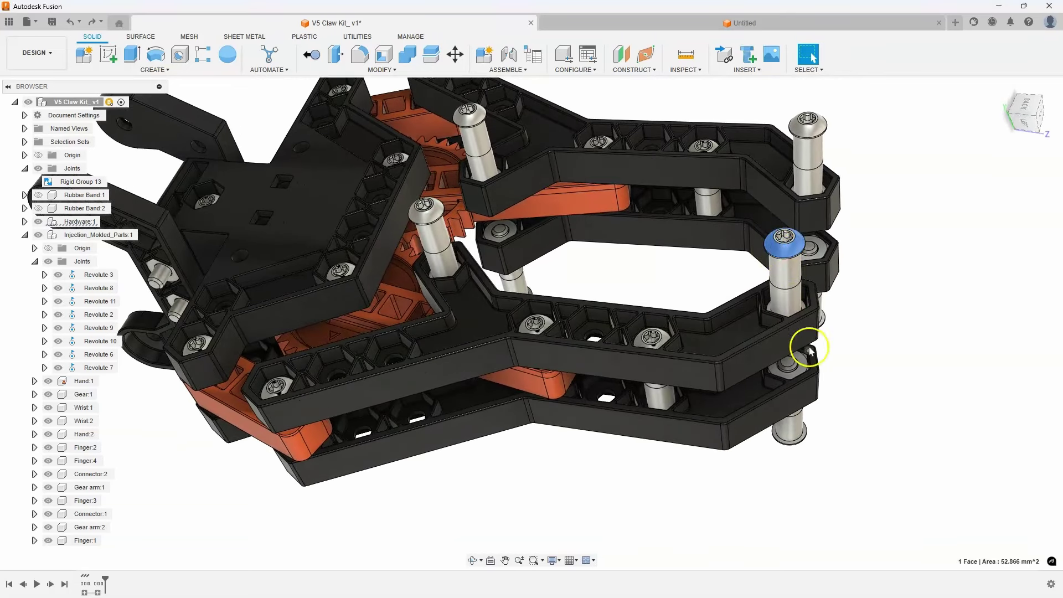
{"action": "scroll", "coordinate": [886, 372], "scroll_direction": "down", "scroll_amount": 1}
{"action": "left_click", "coordinate": [896, 380]}
{"action": "left_click_drag", "start_coordinate": [897, 382], "coordinate": [690, 415]}
{"action": "middle_click_drag", "start_coordinate": [551, 301], "coordinate": [553, 315], "text": "shift"}
{"action": "scroll", "coordinate": [560, 313], "scroll_direction": "up", "scroll_amount": 1}
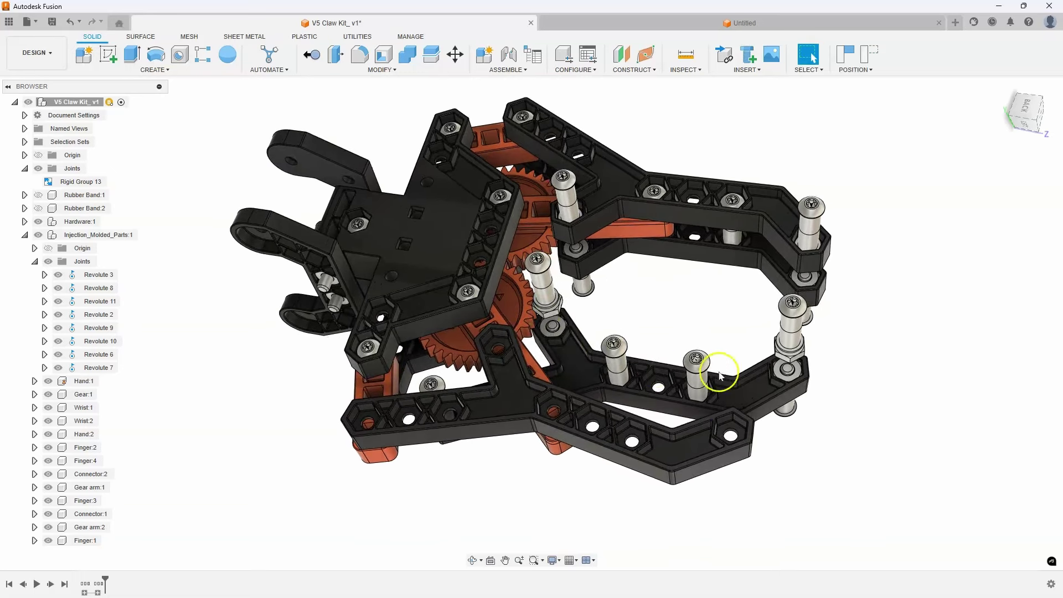
{"action": "scroll", "coordinate": [736, 372], "scroll_direction": "up", "scroll_amount": 2}
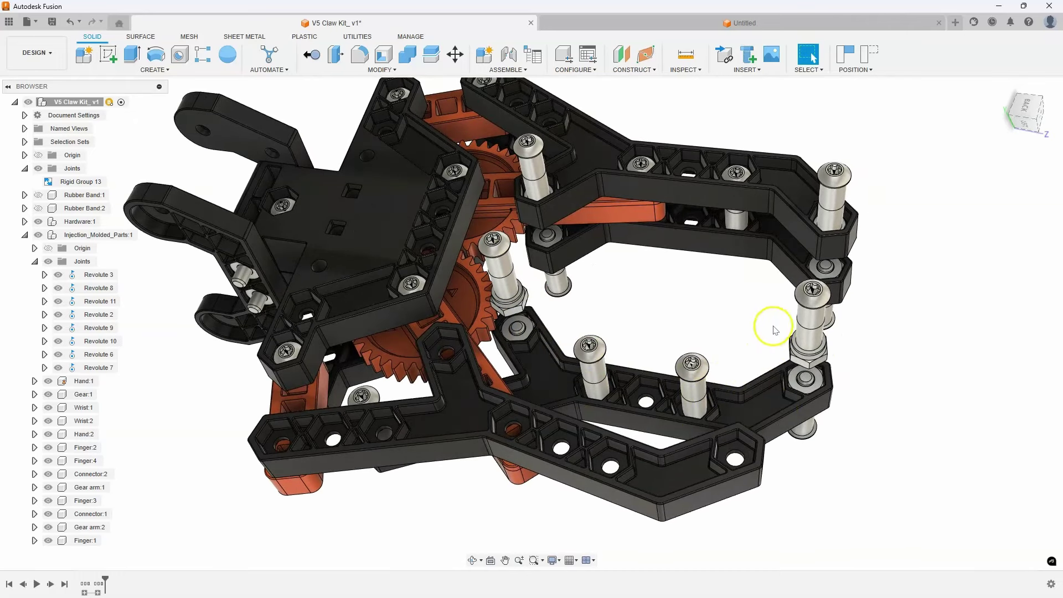
{"action": "left_click", "coordinate": [869, 55]}
{"action": "middle_click", "coordinate": [696, 435]}
{"action": "middle_click", "coordinate": [696, 435]}
Start a rigid group with child components included and add the upper plate of the front finger, Finger:1
{"action": "left_click", "coordinate": [508, 69]}
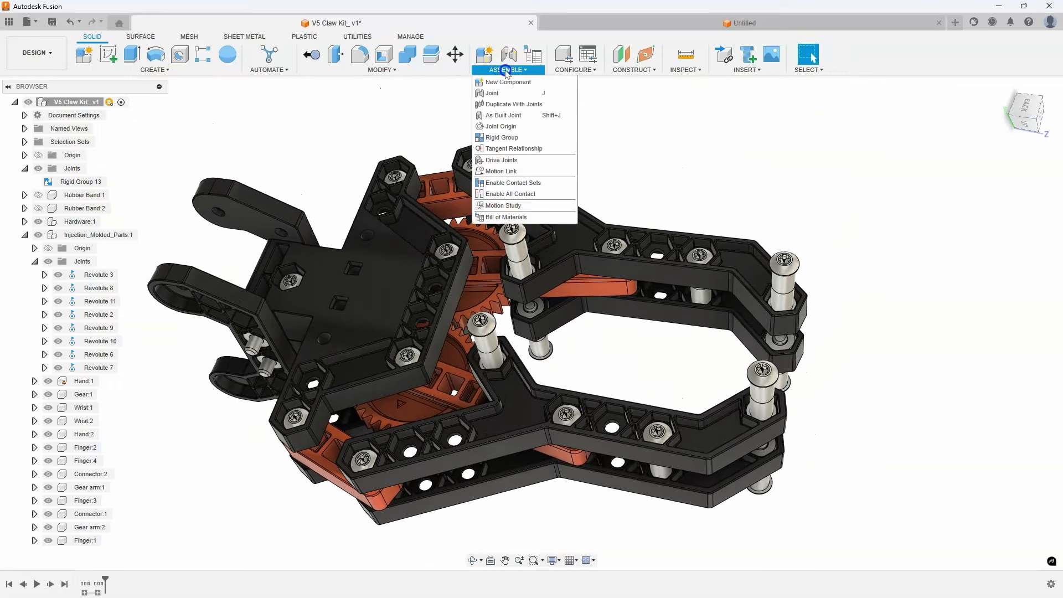
{"action": "left_click", "coordinate": [528, 138]}
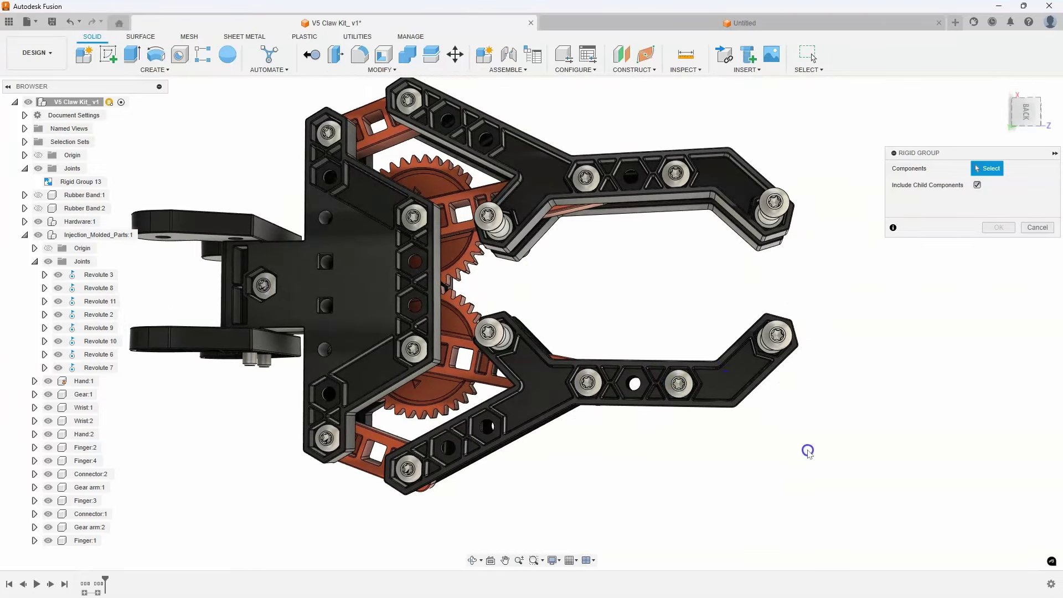
{"action": "left_click", "coordinate": [753, 413]}
{"action": "left_click", "coordinate": [723, 387]}
{"action": "left_click", "coordinate": [566, 283]}
{"action": "mouse_move", "coordinate": [842, 441]}
{"action": "middle_mouse_down", "text": "shift"}
{"action": "mouse_move", "coordinate": [830, 437]}
{"action": "mouse_move", "coordinate": [840, 441]}
{"action": "middle_mouse_up", "text": "shift"}
{"action": "scroll", "coordinate": [840, 442], "scroll_direction": "up", "scroll_amount": 5}
{"action": "left_click", "coordinate": [694, 327]}
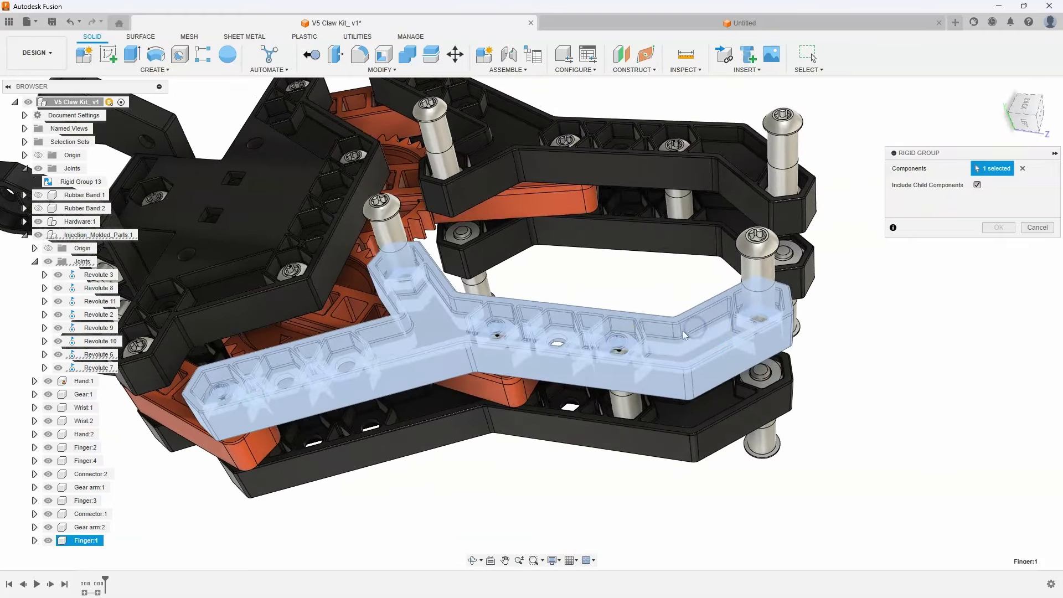
Add the front finger's screws, standoffs and tip hardware plus Finger:2 to the selection, and create the rigid group
{"action": "left_click", "coordinate": [623, 344]}
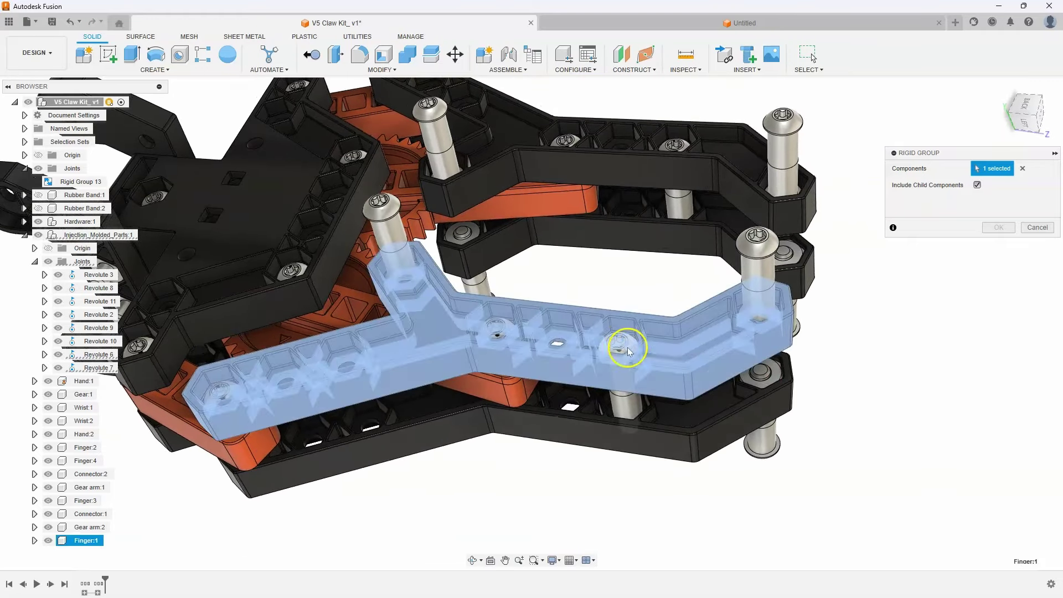
{"action": "left_click", "coordinate": [501, 332]}
{"action": "left_click", "coordinate": [754, 250]}
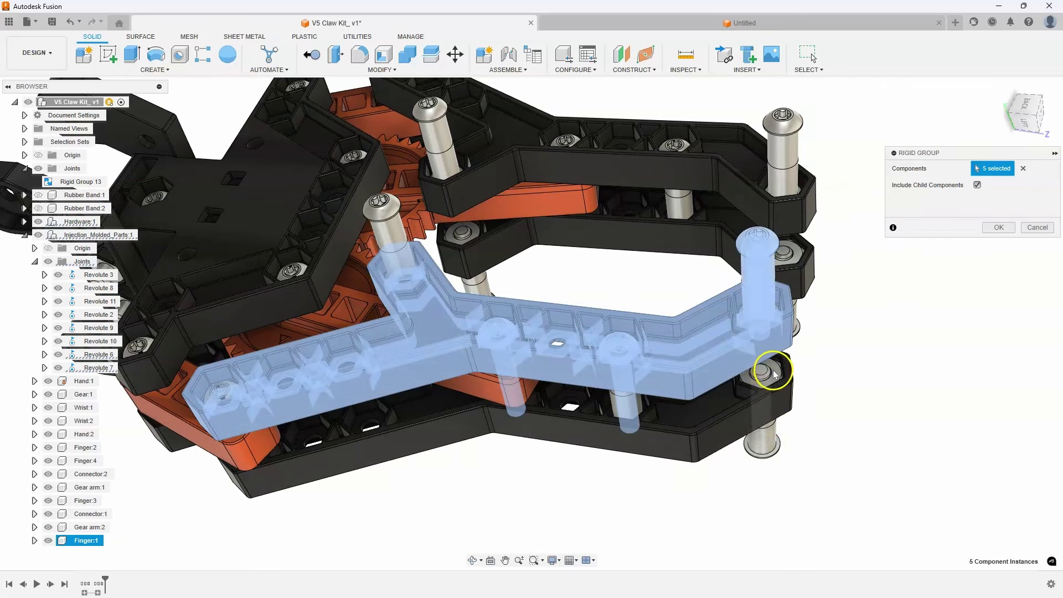
{"action": "left_click", "coordinate": [773, 423]}
{"action": "left_click", "coordinate": [771, 431]}
{"action": "left_click", "coordinate": [779, 452]}
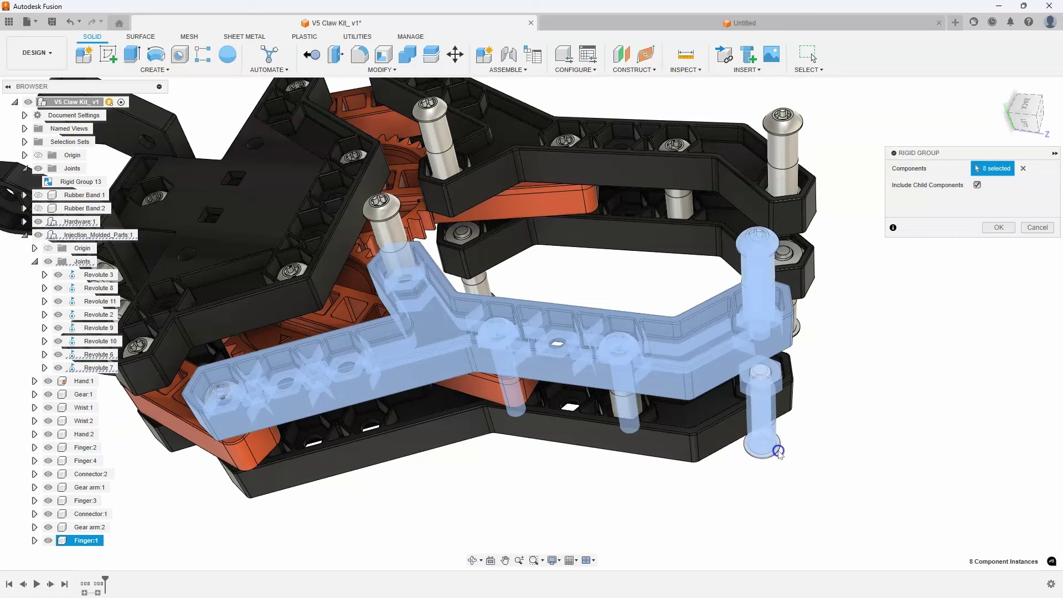
{"action": "left_click", "coordinate": [696, 441]}
{"action": "left_click", "coordinate": [990, 228]}
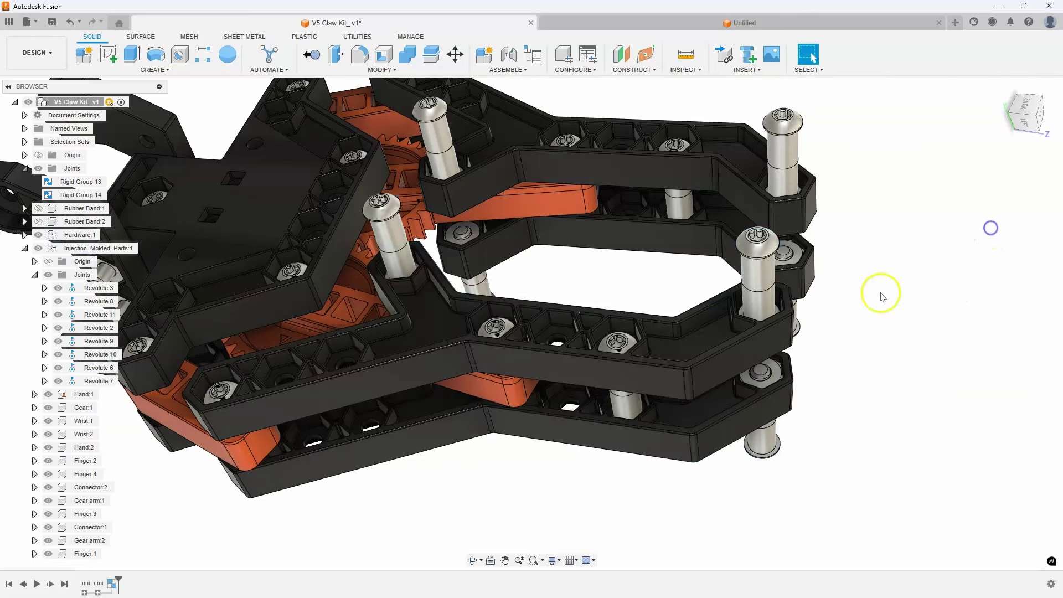
Move the grouped front finger to test whether its parts travel together, and revert the components' positions
{"action": "middle_click_drag", "start_coordinate": [842, 318], "coordinate": [797, 333], "text": "shift"}
{"action": "left_click_drag", "start_coordinate": [698, 360], "coordinate": [660, 432]}
{"action": "middle_click_drag", "start_coordinate": [749, 306], "coordinate": [786, 308], "text": "shift"}
{"action": "middle_click_drag", "start_coordinate": [776, 388], "coordinate": [572, 465], "text": "shift"}
{"action": "scroll", "coordinate": [642, 344], "scroll_direction": "down", "scroll_amount": 3}
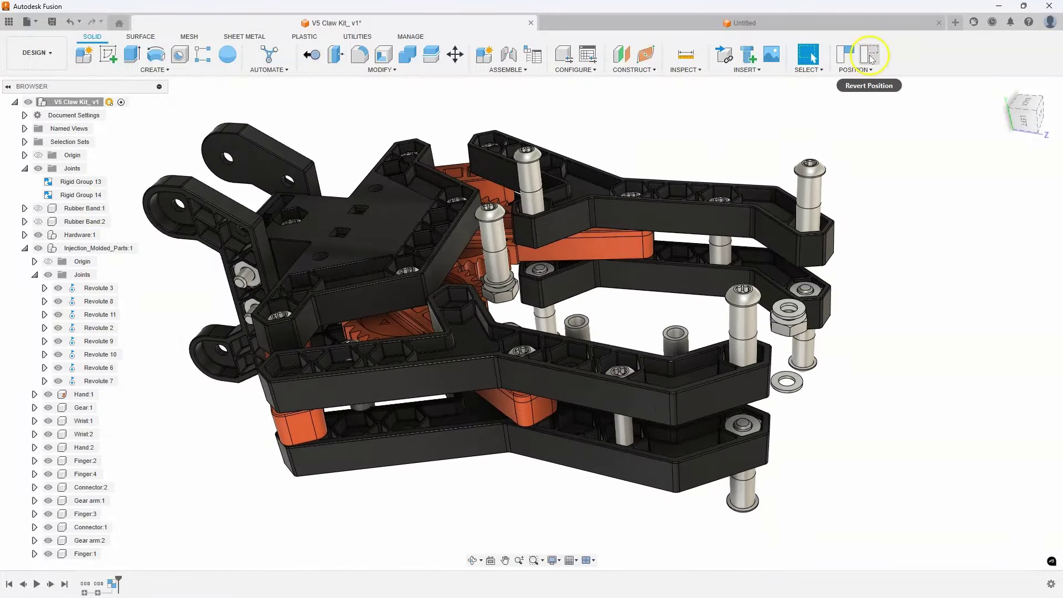
{"action": "left_click", "coordinate": [869, 55]}
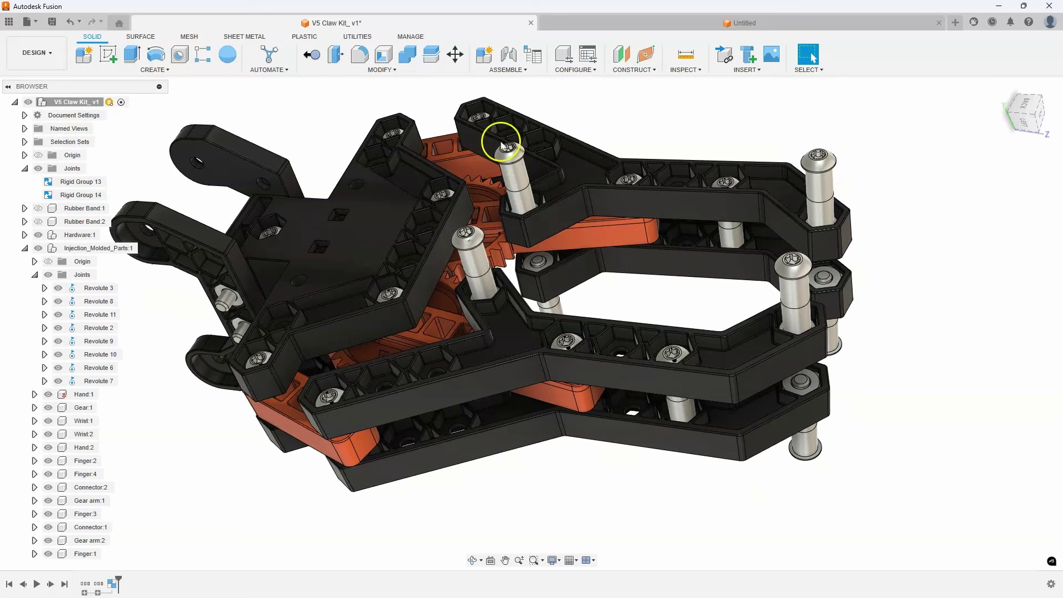
Undo back through the last rigid group and revert the remaining component displacement
{"action": "left_click", "coordinate": [79, 22]}
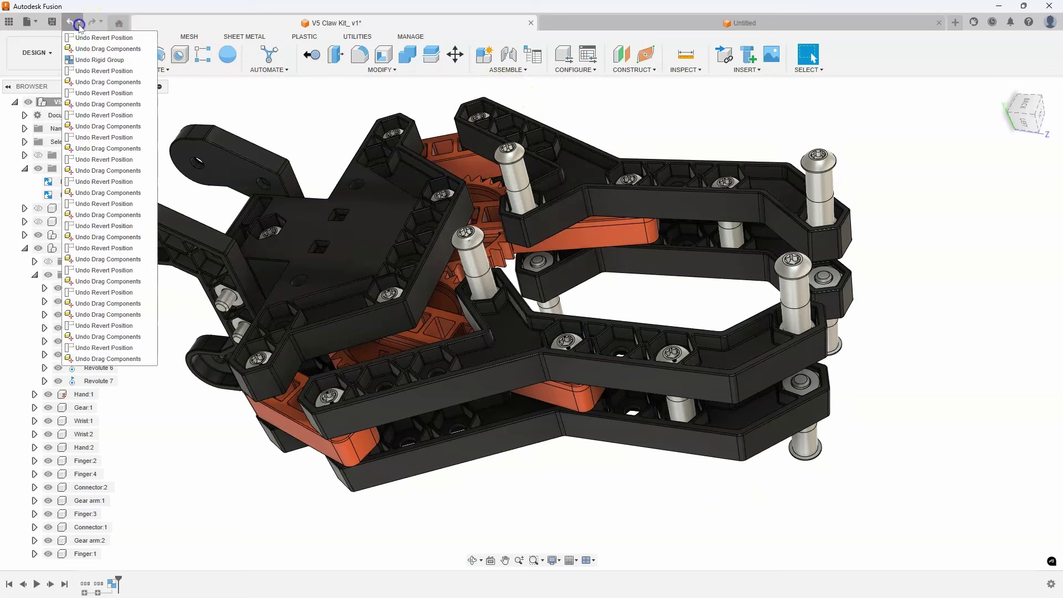
{"action": "left_click", "coordinate": [100, 60]}
{"action": "left_click_drag", "start_coordinate": [608, 264], "coordinate": [692, 361]}
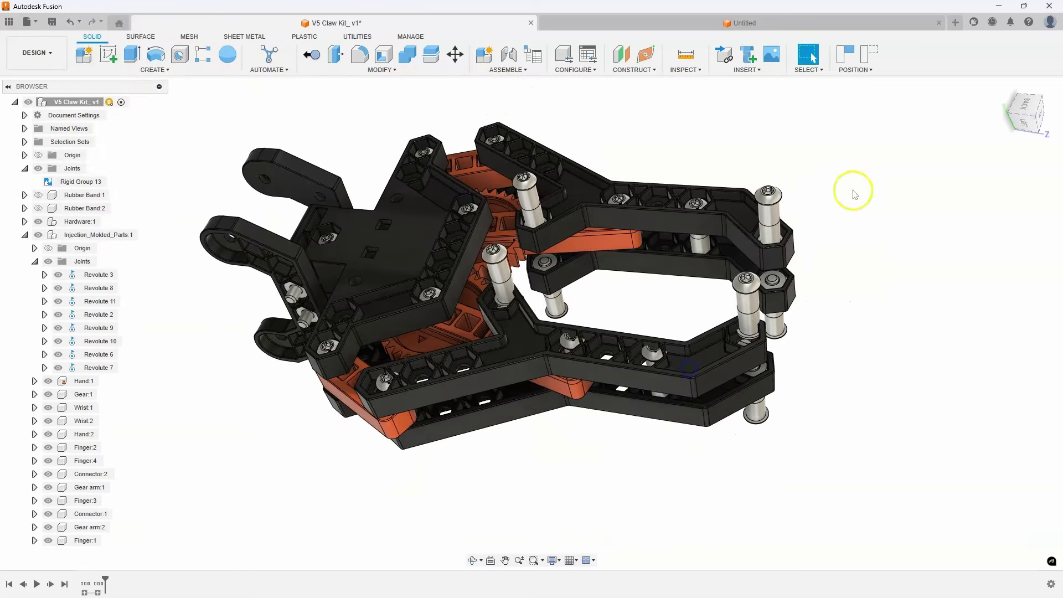
{"action": "left_click", "coordinate": [868, 55]}
{"action": "middle_click_drag", "start_coordinate": [880, 88], "coordinate": [897, 139]}
{"action": "middle_click", "coordinate": [892, 159]}
{"action": "middle_click", "coordinate": [892, 159]}
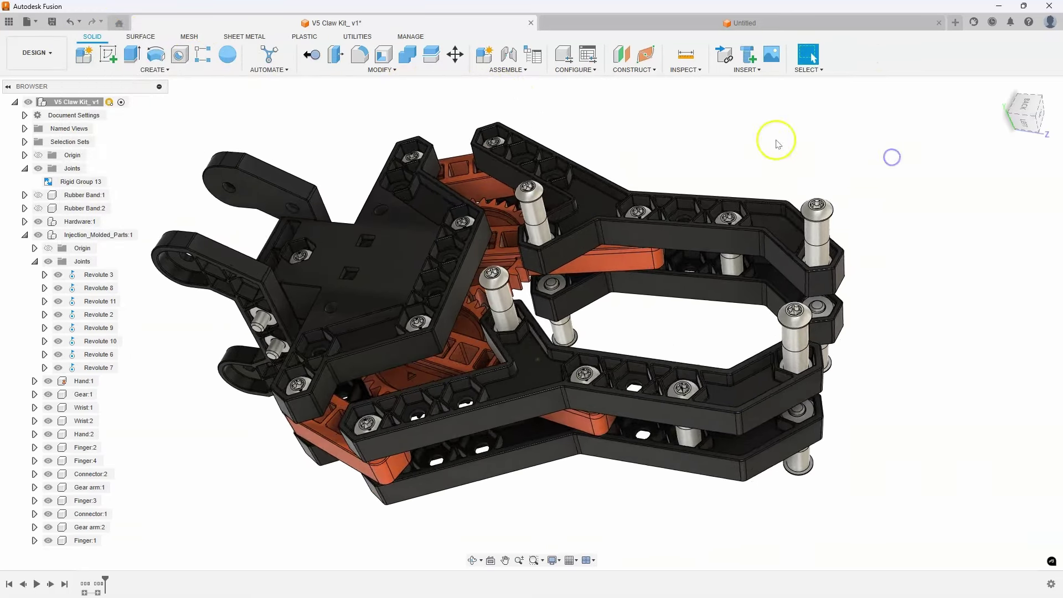
Window-select the outer half of the lower finger in the back view, add the finger's faces, and clear the selection
{"action": "left_click", "coordinate": [513, 71]}
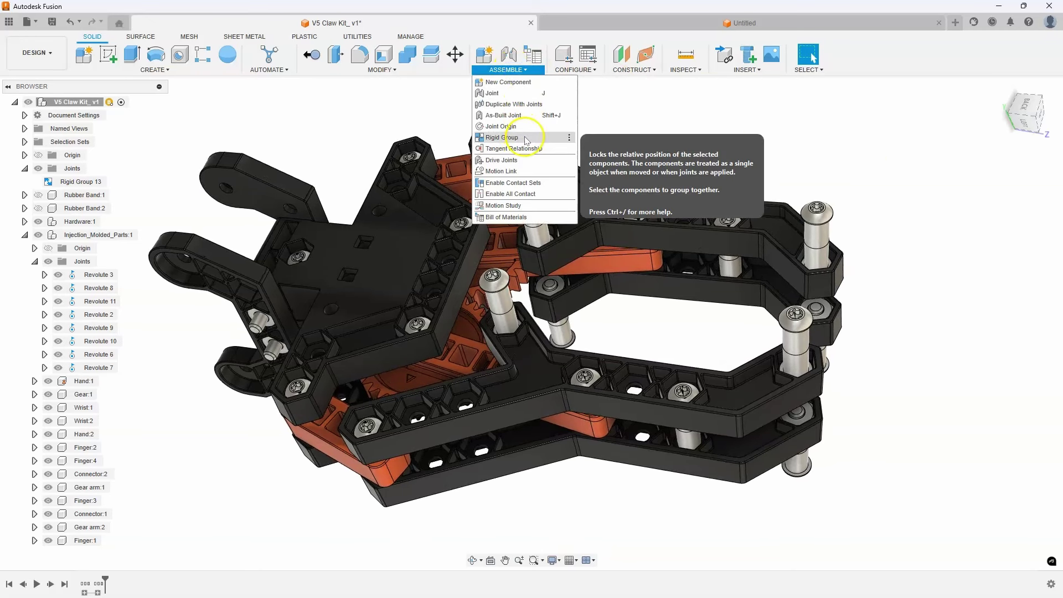
{"action": "left_click", "coordinate": [674, 118]}
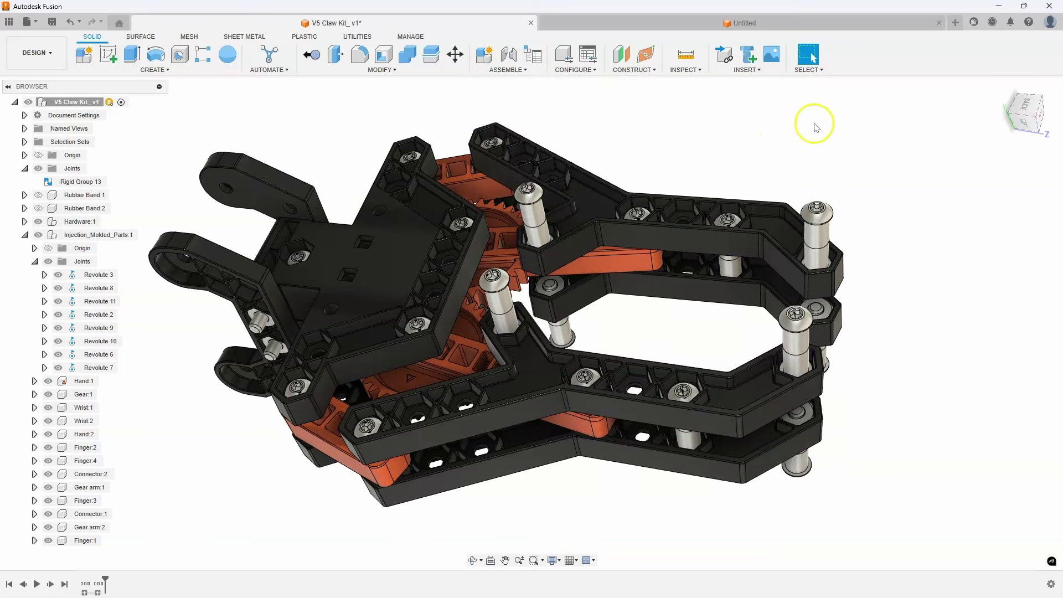
{"action": "middle_click_drag", "start_coordinate": [818, 133], "coordinate": [790, 258], "text": "shift"}
{"action": "scroll", "coordinate": [624, 280], "scroll_direction": "up", "scroll_amount": 2}
{"action": "middle_click_drag", "start_coordinate": [563, 258], "coordinate": [560, 257], "text": "shift"}
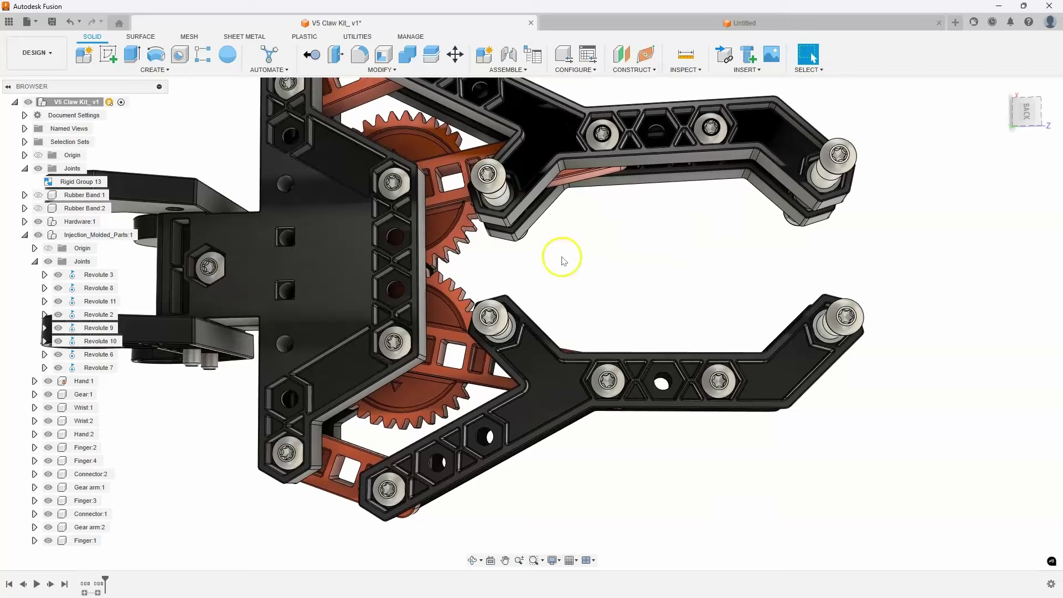
{"action": "left_click_drag", "start_coordinate": [612, 287], "coordinate": [905, 495]}
{"action": "left_click_drag", "start_coordinate": [905, 494], "coordinate": [904, 494]}
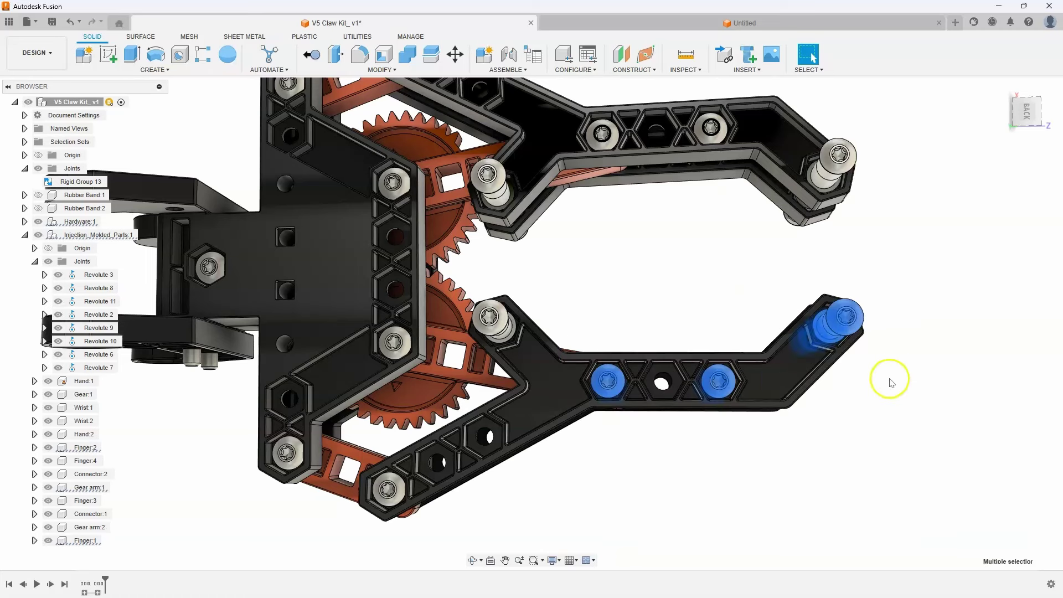
{"action": "left_click", "coordinate": [778, 360], "text": "ctrl"}
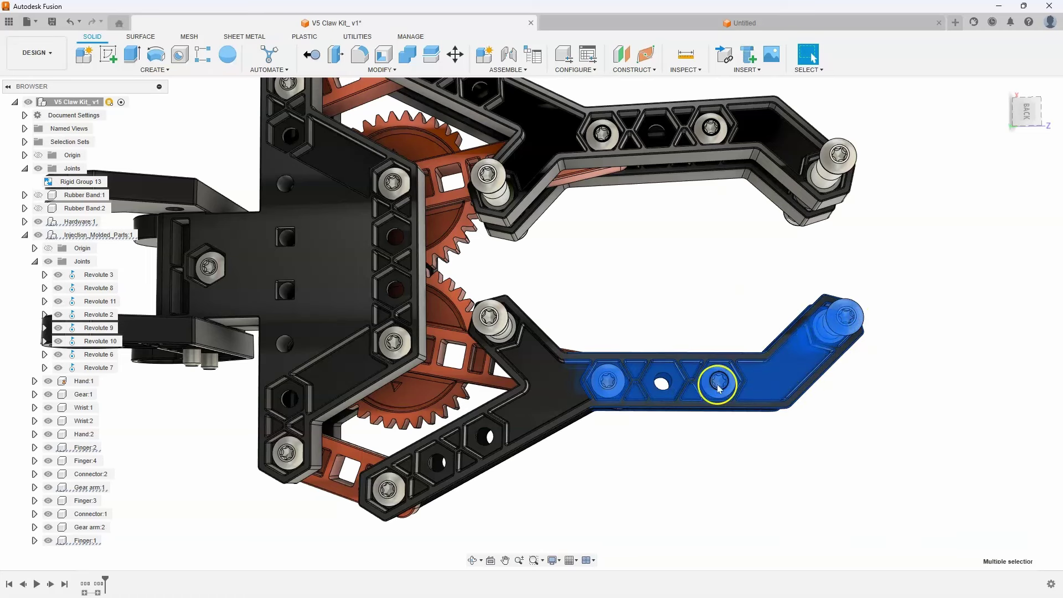
{"action": "left_click", "coordinate": [682, 380]}
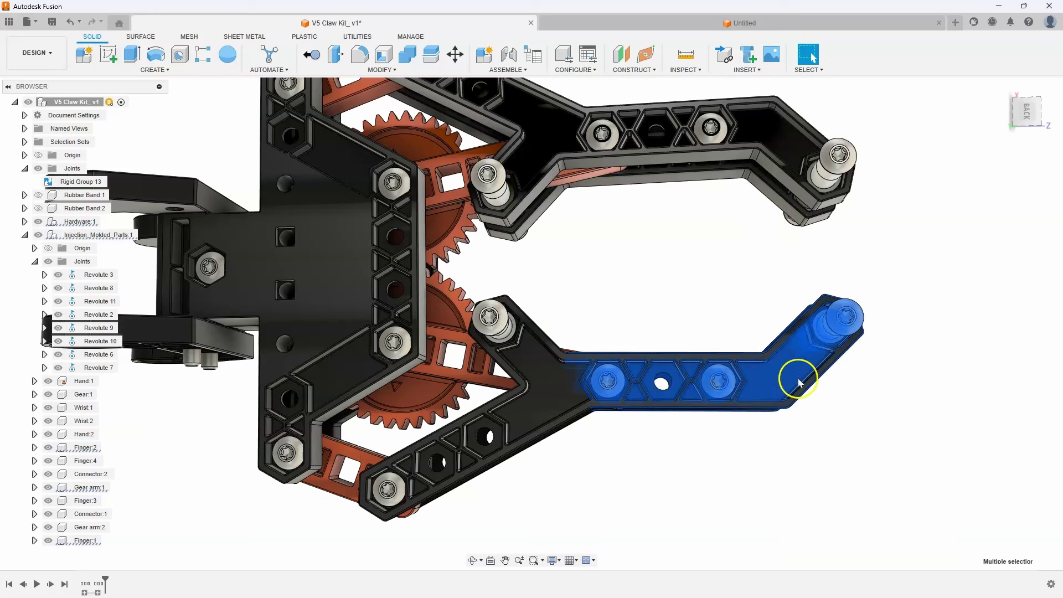
{"action": "left_click", "coordinate": [774, 271]}
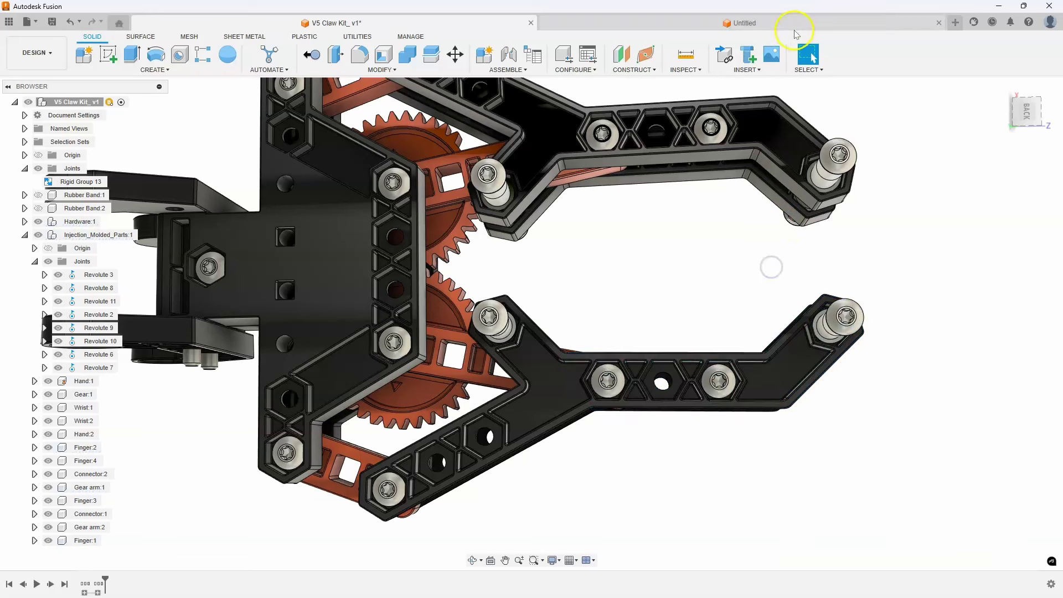
Set the selection priority to components and try a window selection around the outer half of the lower finger
{"action": "left_click", "coordinate": [806, 69]}
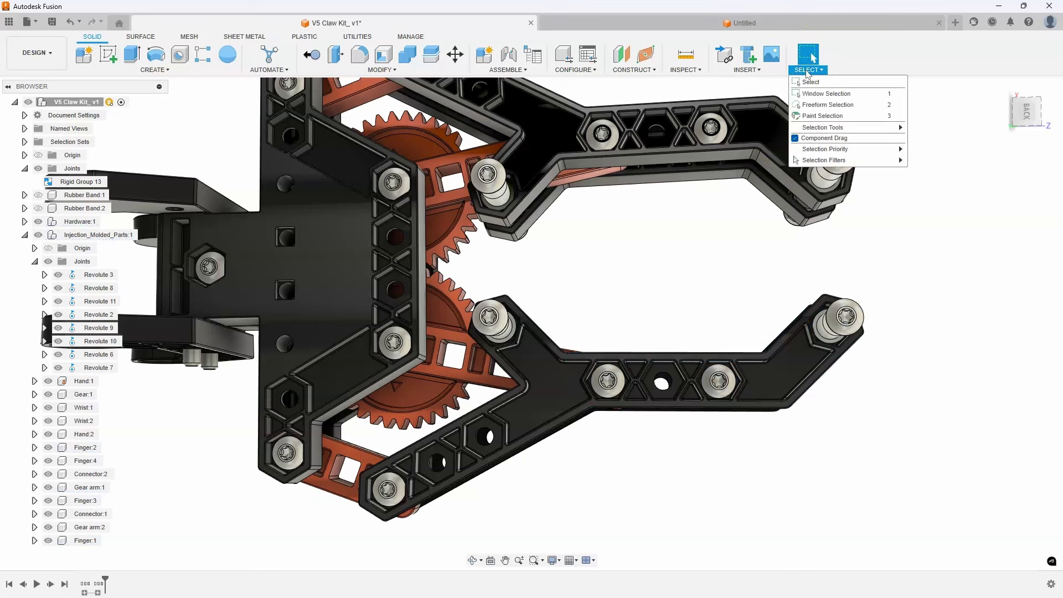
{"action": "left_click", "coordinate": [833, 151]}
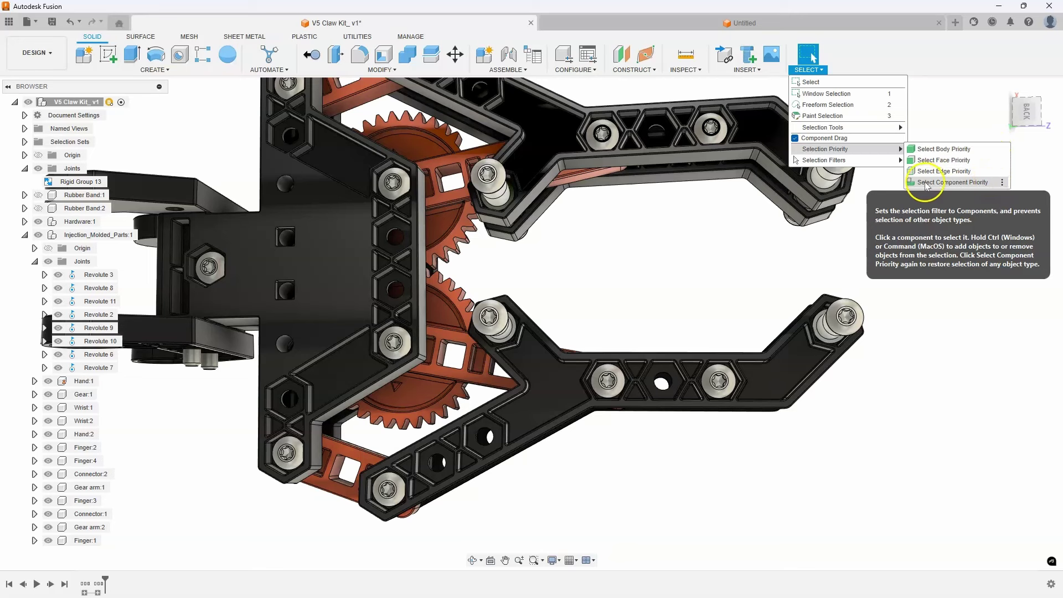
{"action": "left_click", "coordinate": [952, 182]}
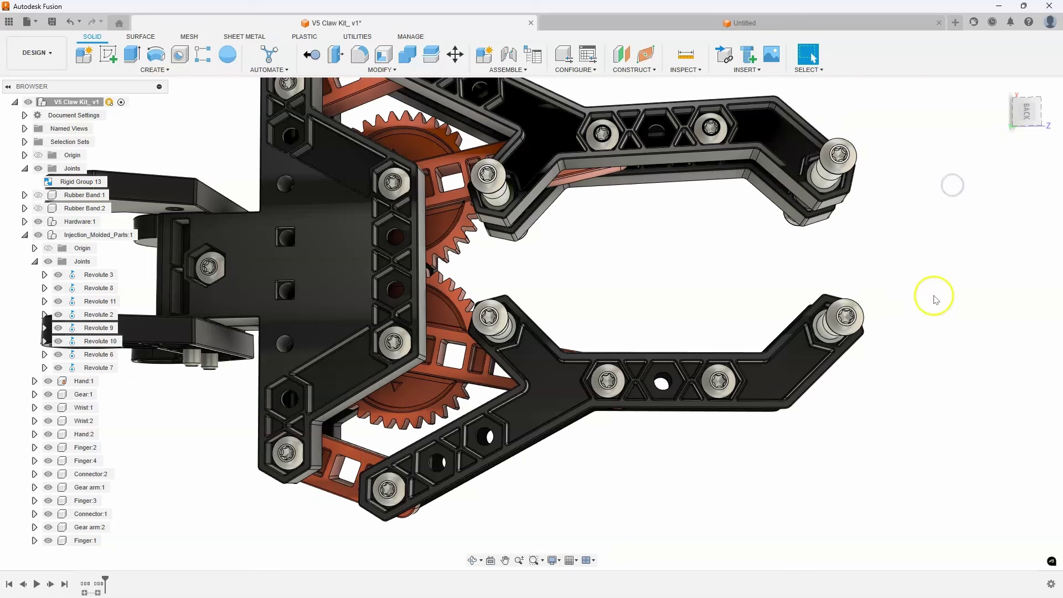
{"action": "left_click_drag", "start_coordinate": [572, 253], "coordinate": [907, 491]}
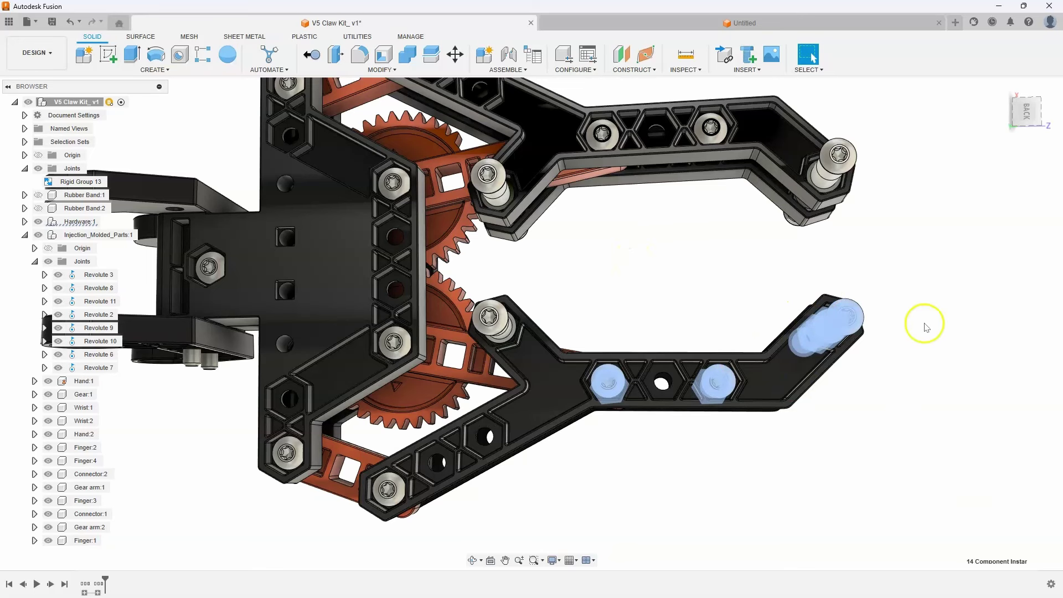
{"action": "left_click", "coordinate": [691, 248]}
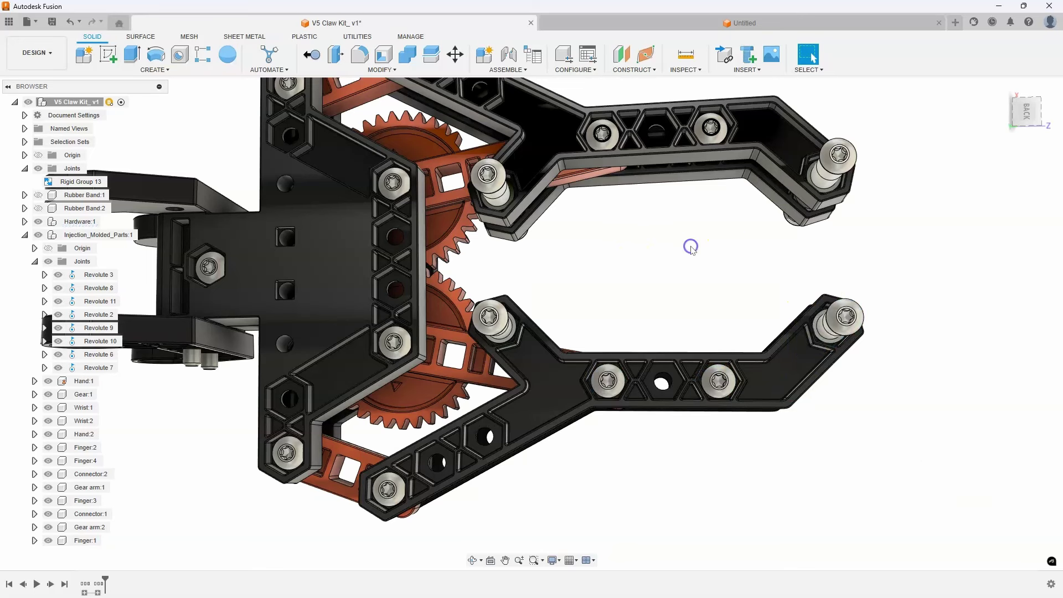
Examine the selection tools and the selection filters for the object types that can be picked
{"action": "left_click", "coordinate": [808, 70]}
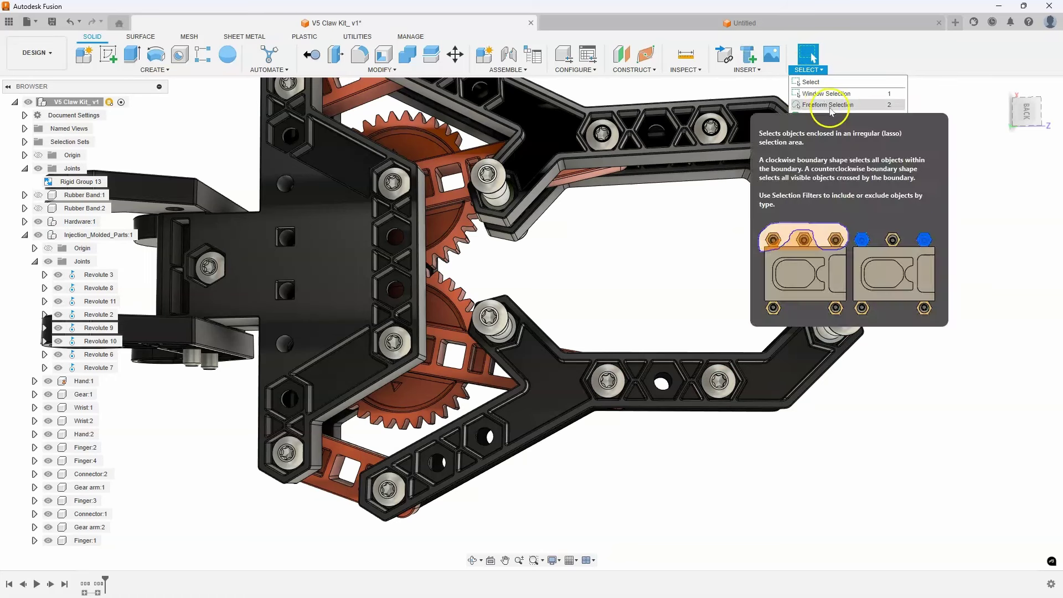
{"action": "left_click", "coordinate": [845, 131]}
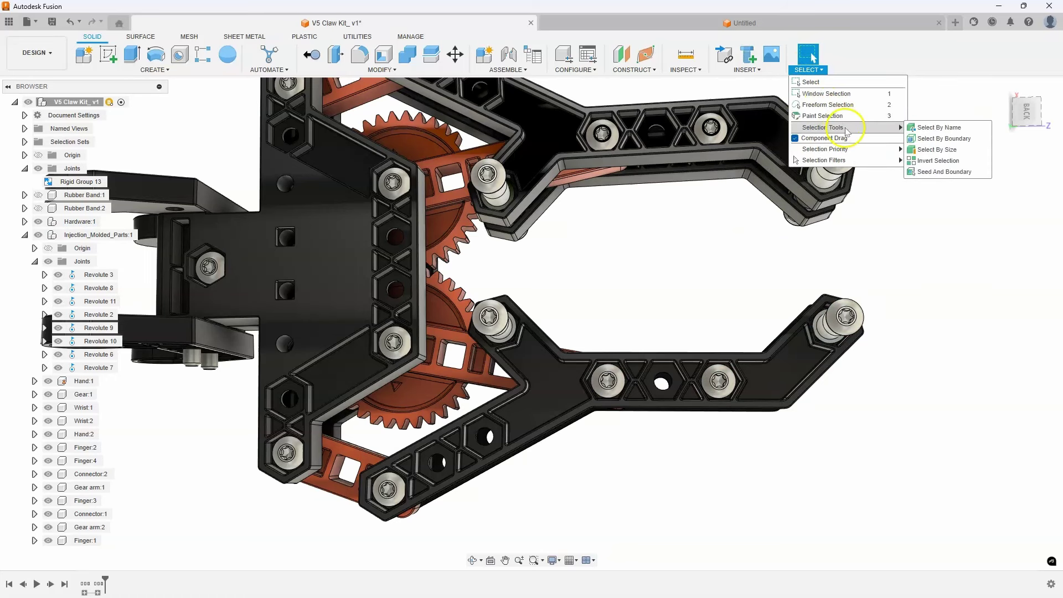
{"action": "left_click", "coordinate": [844, 160]}
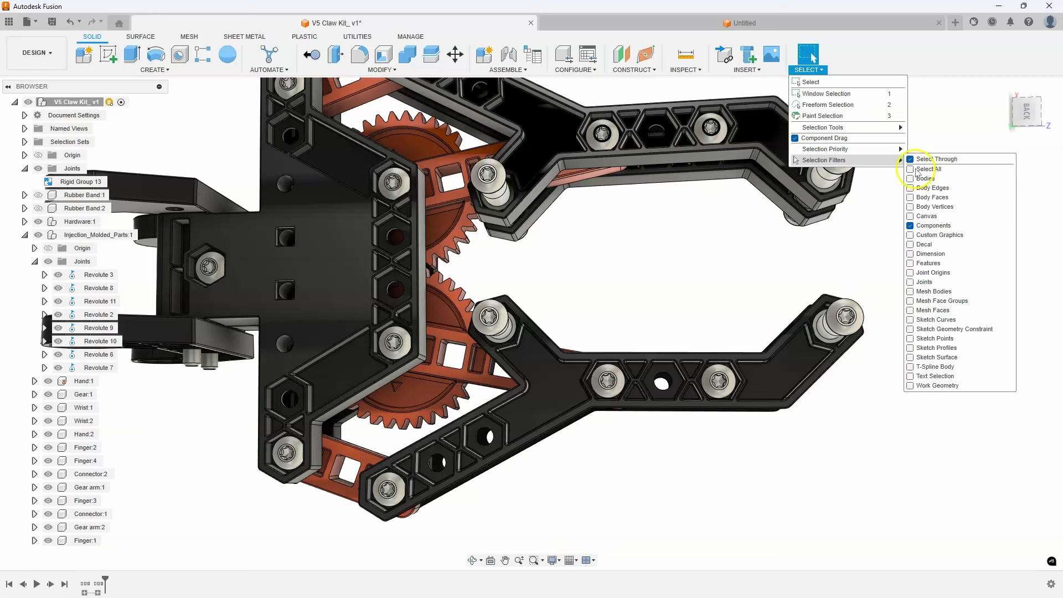
{"action": "left_click", "coordinate": [775, 267]}
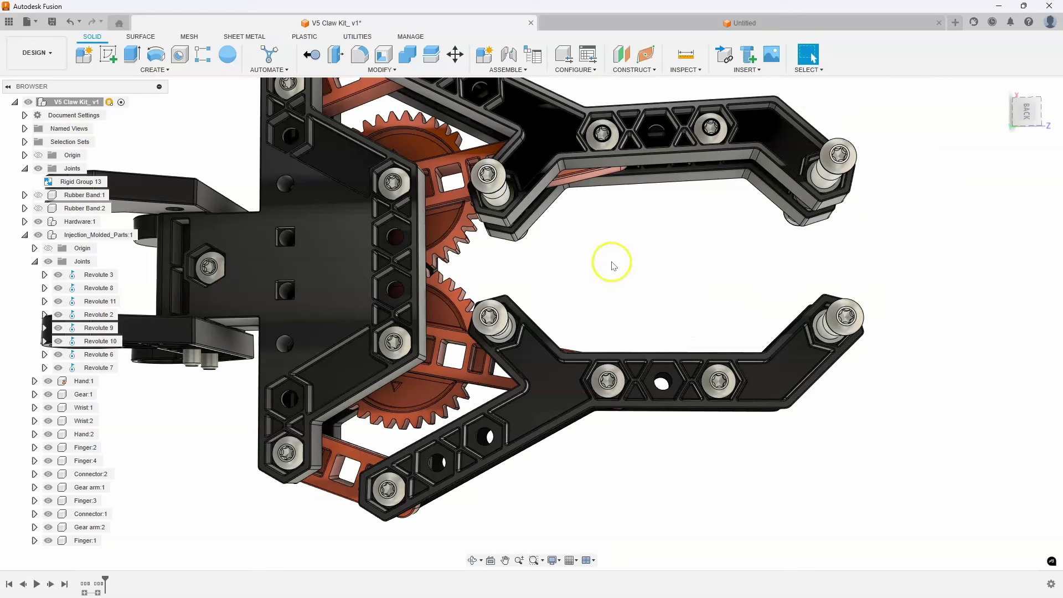
Try a crossing selection over the outer half of the lower finger, and clear the selection
{"action": "left_click_drag", "start_coordinate": [607, 254], "coordinate": [715, 307]}
{"action": "left_click_drag", "start_coordinate": [890, 456], "coordinate": [572, 258]}
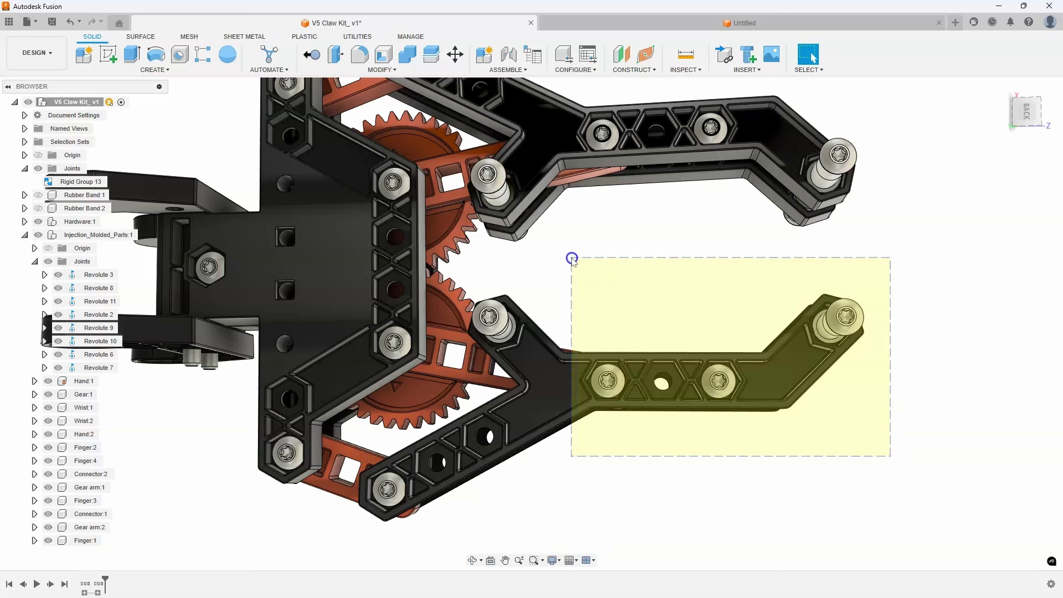
{"action": "mouse_move", "coordinate": [572, 258]}
{"action": "left_mouse_down"}
{"action": "mouse_move", "coordinate": [451, 334]}
{"action": "mouse_move", "coordinate": [459, 348]}
{"action": "mouse_move", "coordinate": [585, 353]}
{"action": "mouse_move", "coordinate": [569, 262]}
{"action": "left_mouse_up"}
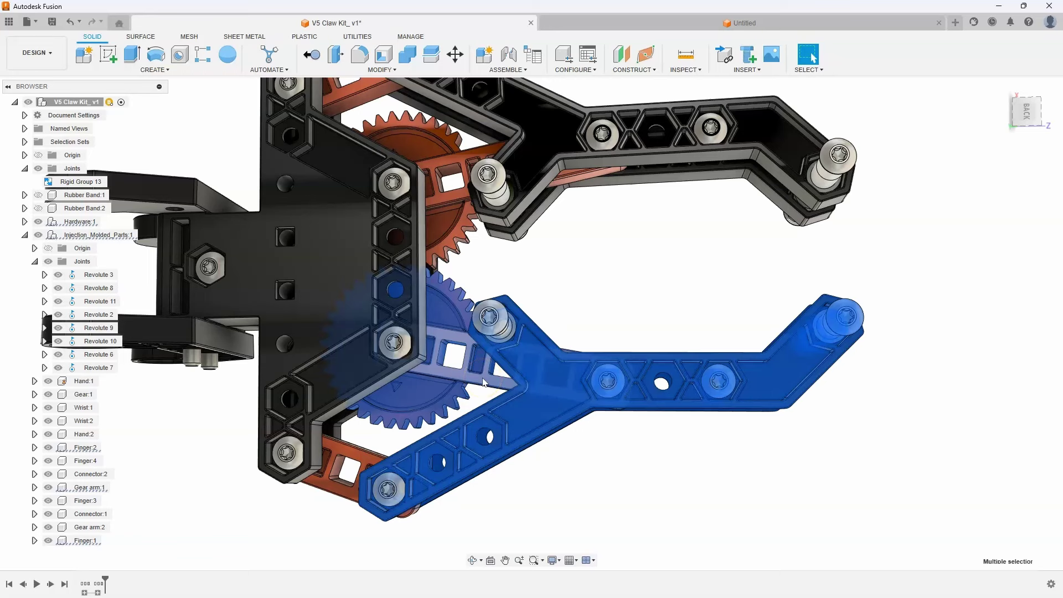
{"action": "left_click", "coordinate": [640, 440]}
Select the lower finger and its hardware with a crossing selection, and add the components at its pivot with the lower connector
{"action": "scroll", "coordinate": [641, 440], "scroll_direction": "down", "scroll_amount": 2}
{"action": "middle_click_drag", "start_coordinate": [795, 443], "coordinate": [921, 391], "text": "shift"}
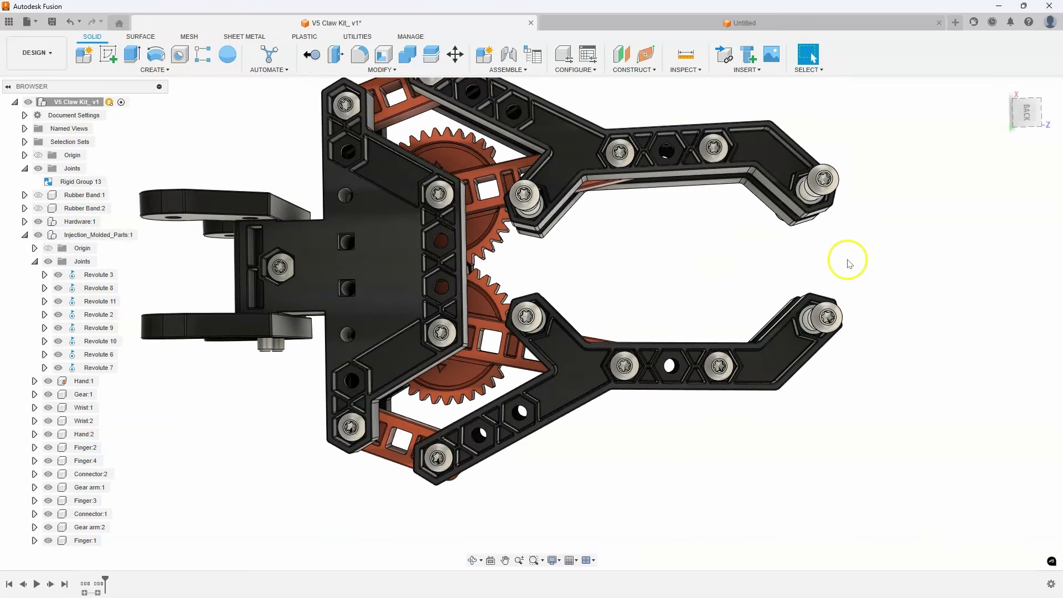
{"action": "left_click_drag", "start_coordinate": [892, 475], "coordinate": [495, 272]}
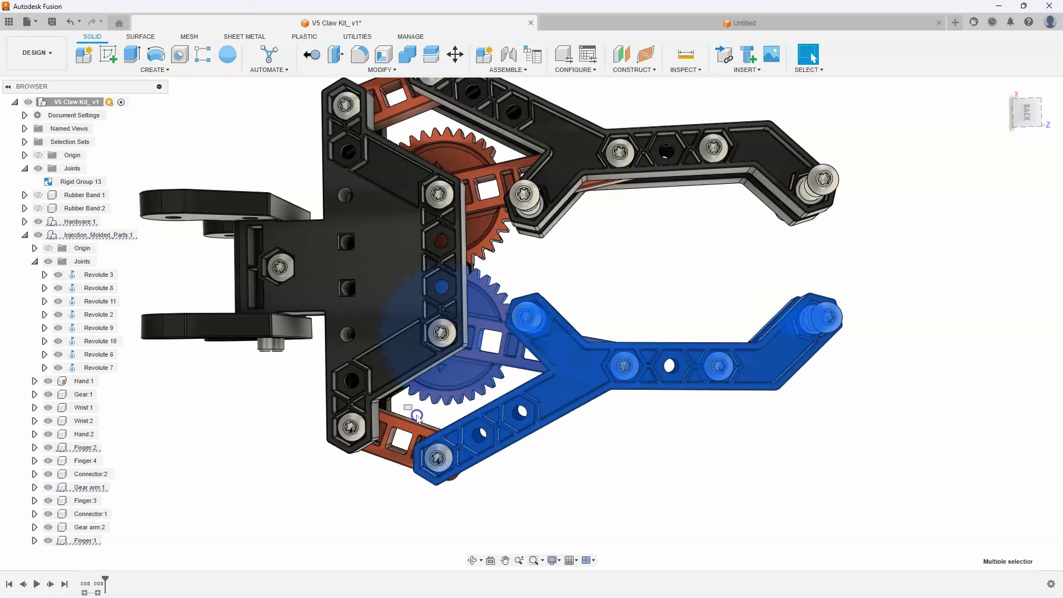
{"action": "left_click_drag", "start_coordinate": [419, 419], "coordinate": [493, 516]}
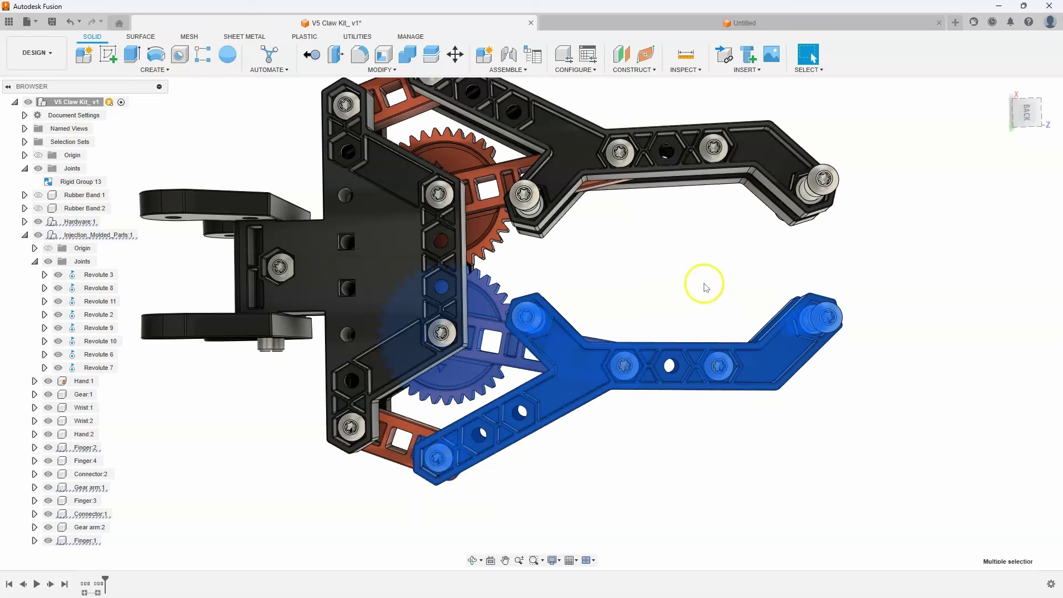
Create a rigid group from the selected components, accepting the joint constraints and excluding Gear arm:1 and Connector:1
{"action": "left_click", "coordinate": [515, 71]}
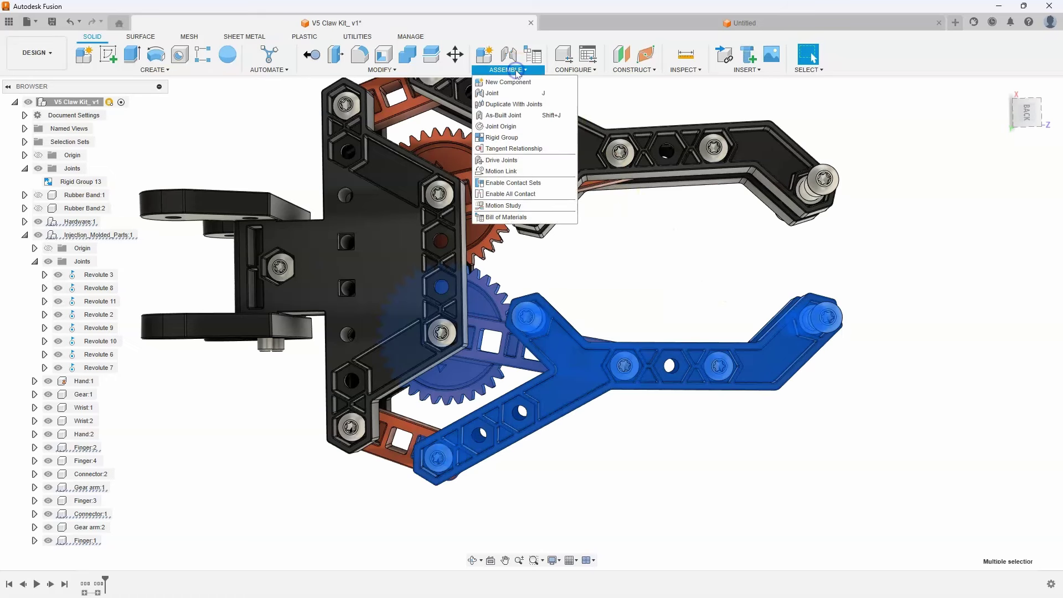
{"action": "left_click", "coordinate": [526, 141]}
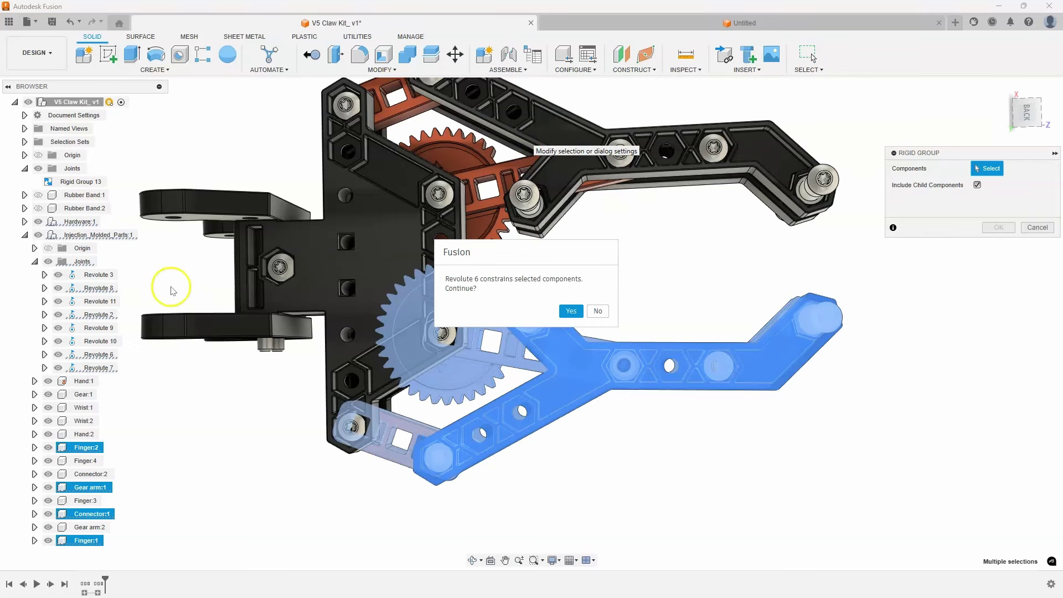
{"action": "left_click", "coordinate": [571, 312]}
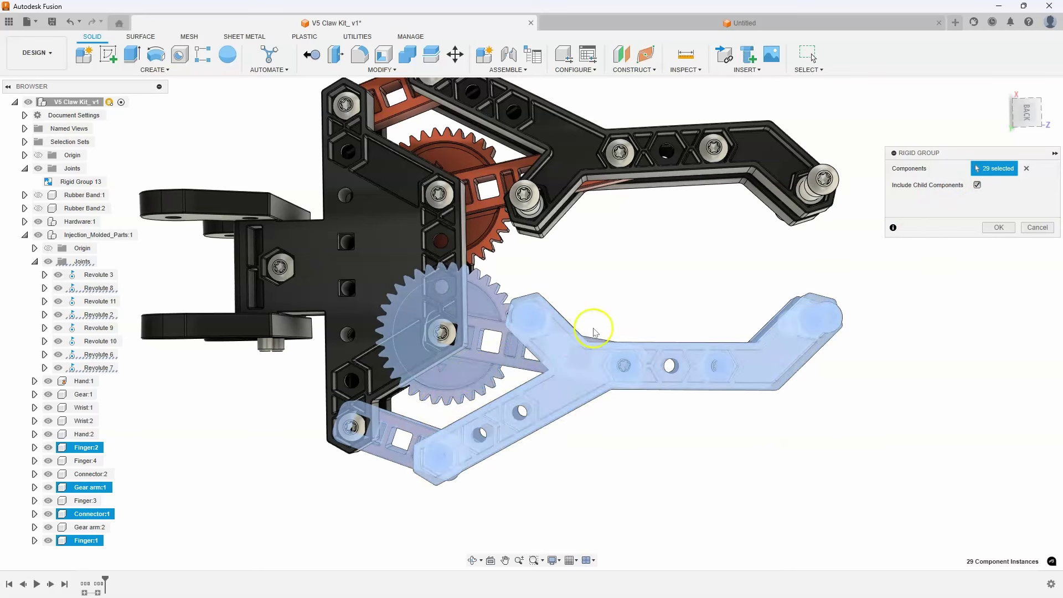
{"action": "left_click", "coordinate": [929, 192]}
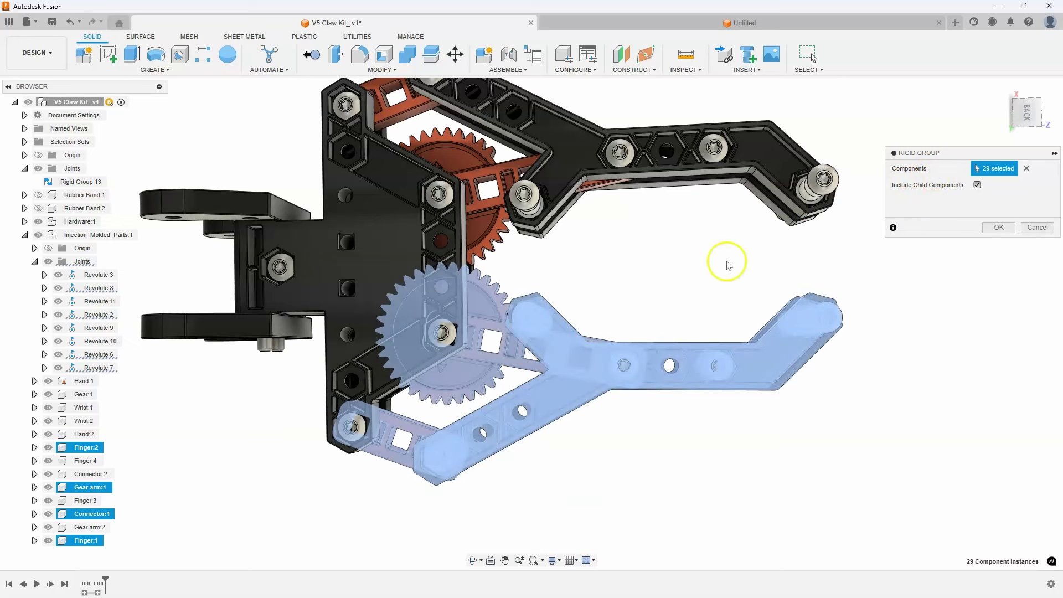
{"action": "left_click", "coordinate": [478, 375]}
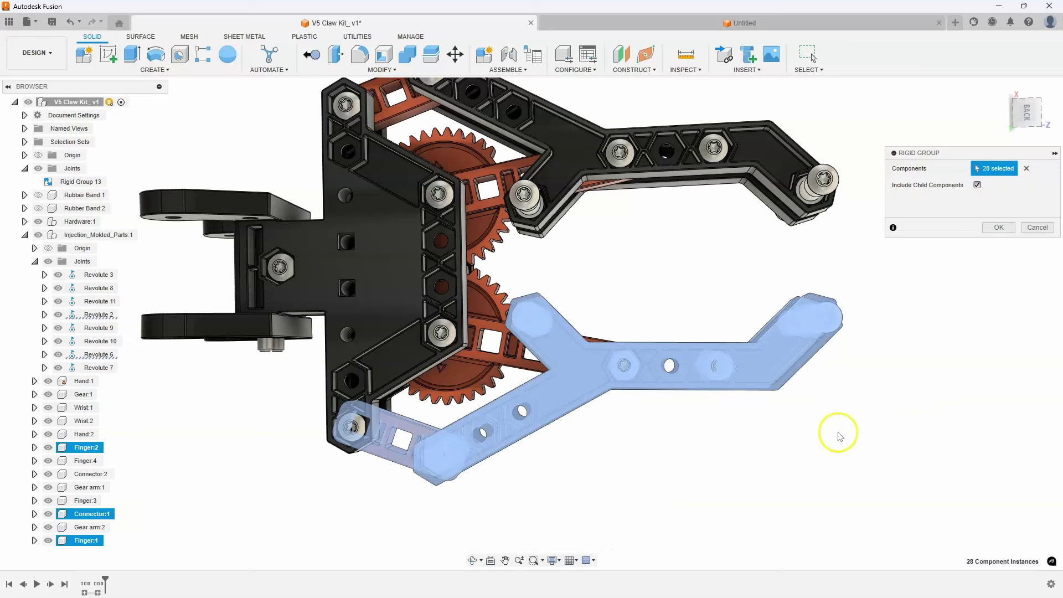
{"action": "left_click", "coordinate": [416, 432]}
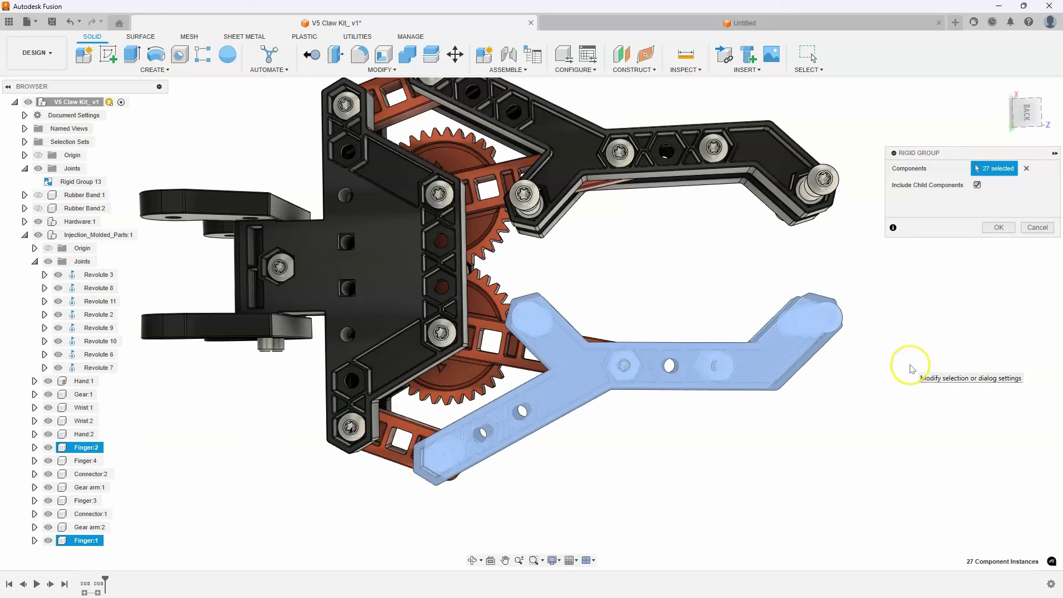
{"action": "left_click", "coordinate": [991, 228]}
Move the lower finger to test the rigid group, and examine its plates and hardware from an angled view
{"action": "middle_click_drag", "start_coordinate": [902, 451], "coordinate": [734, 350], "text": "shift"}
{"action": "left_click_drag", "start_coordinate": [734, 350], "coordinate": [722, 408]}
{"action": "middle_click_drag", "start_coordinate": [604, 319], "coordinate": [704, 404], "text": "shift"}
{"action": "scroll", "coordinate": [520, 439], "scroll_direction": "up", "scroll_amount": 3}
{"action": "left_click_drag", "start_coordinate": [703, 405], "coordinate": [758, 378]}
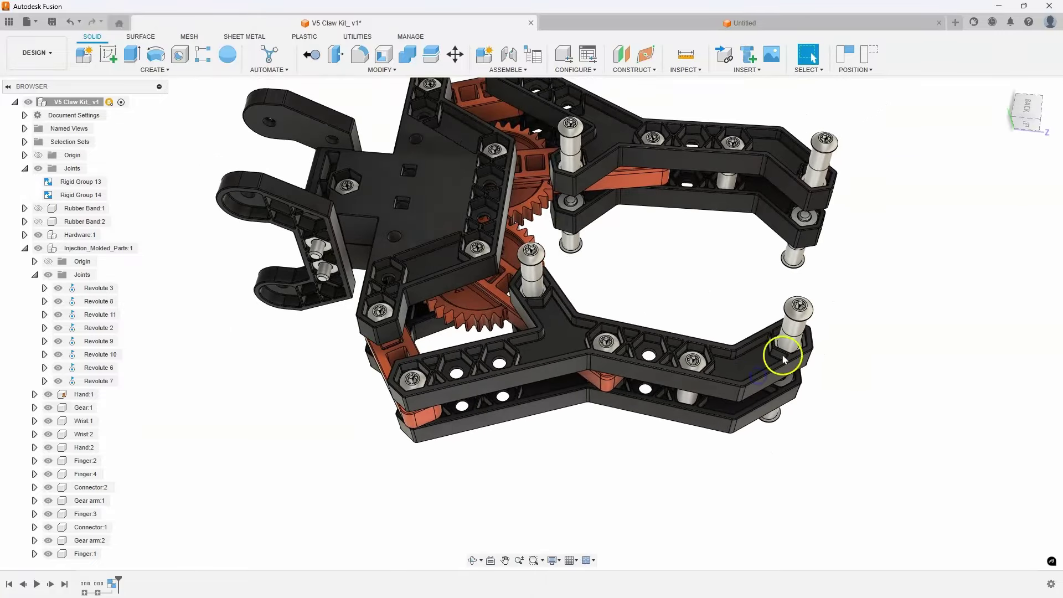
{"action": "middle_click_drag", "start_coordinate": [807, 320], "coordinate": [767, 311], "text": "shift"}
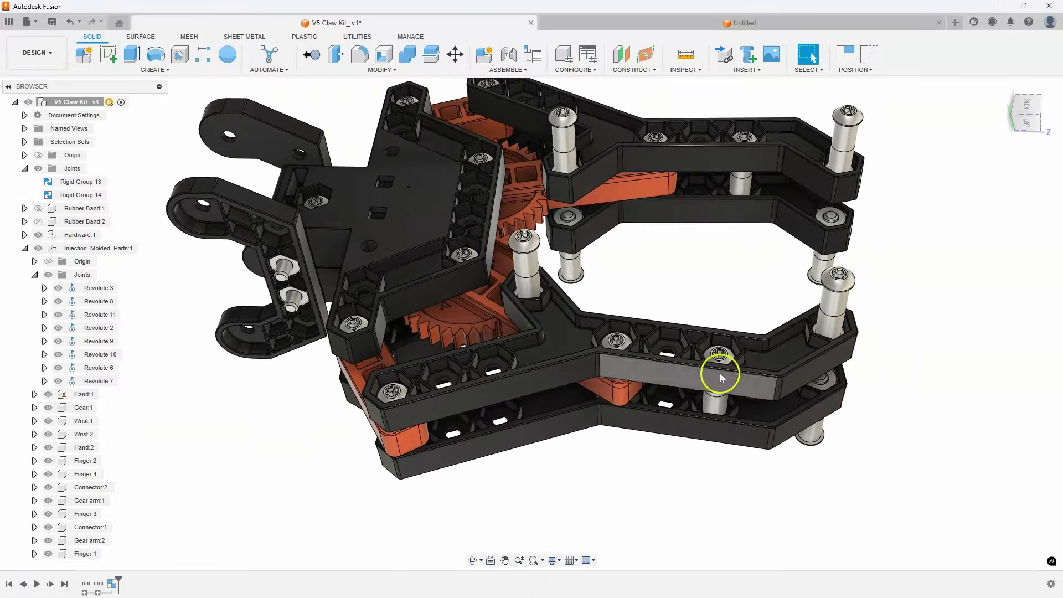
{"action": "middle_click", "coordinate": [904, 306]}
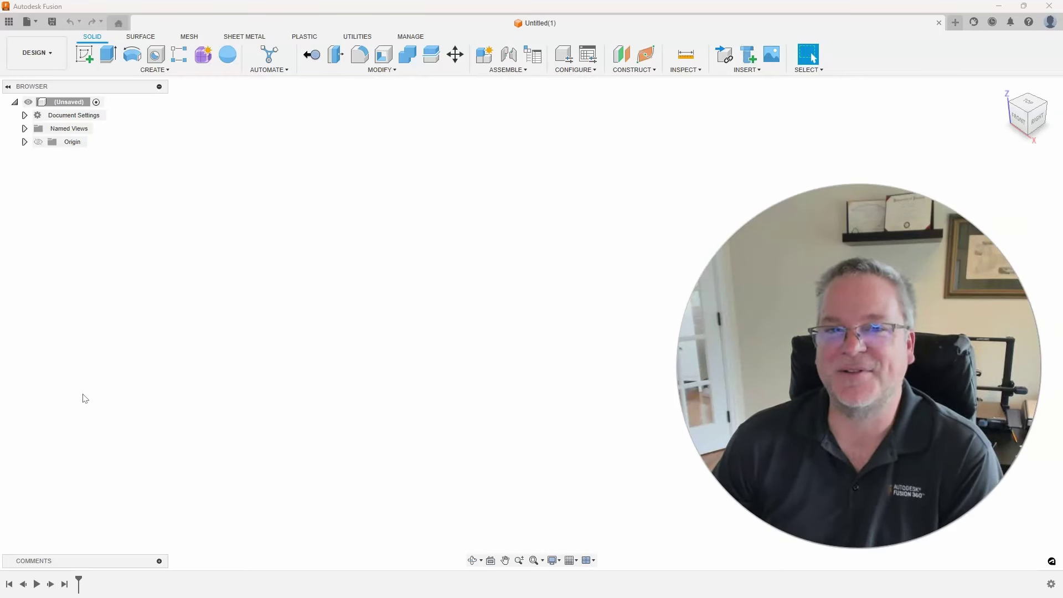
{"action": "left_click", "coordinate": [58, 377]}
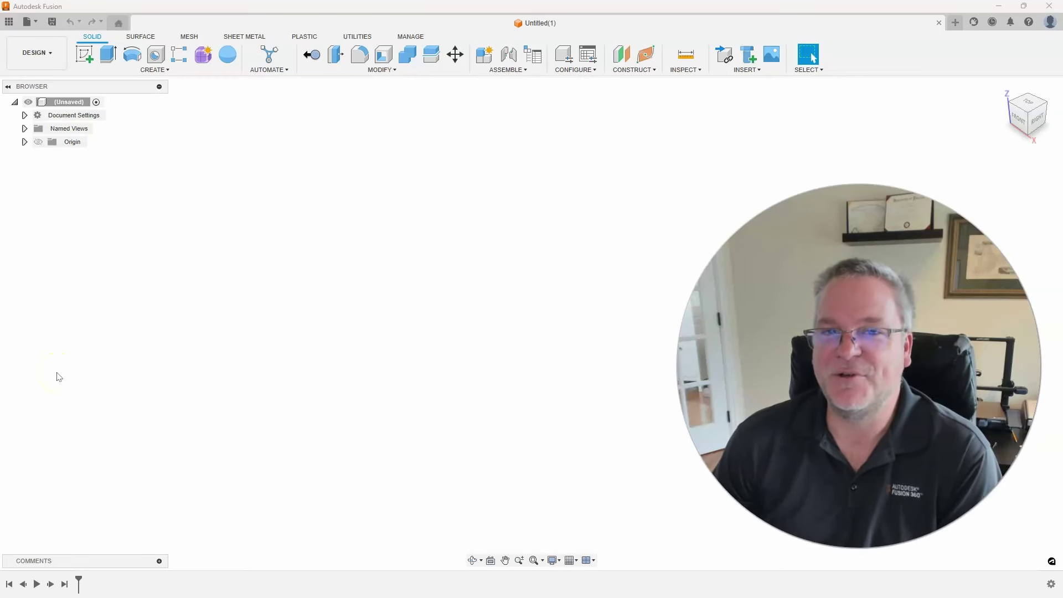